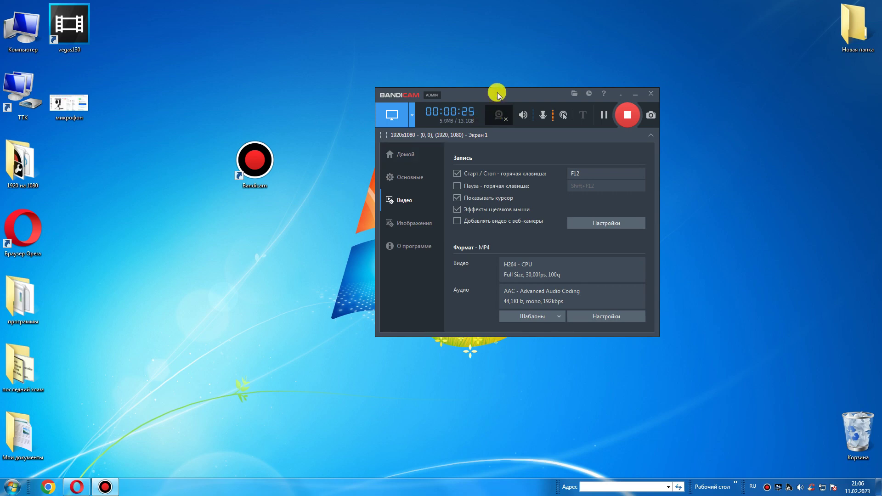
- Open the "1920 на 1080" folder on the desktop and play the clip "мп 3" before closing the player
drag(497, 93, 463, 84)
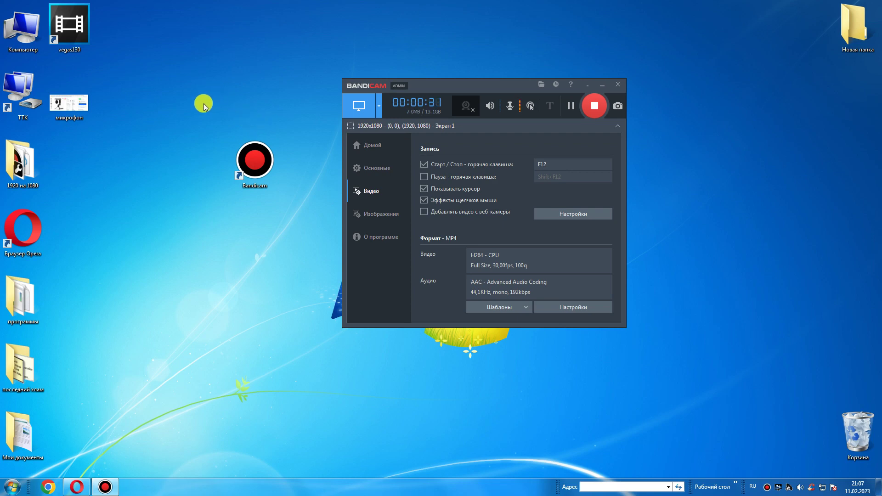
double_click(21, 164)
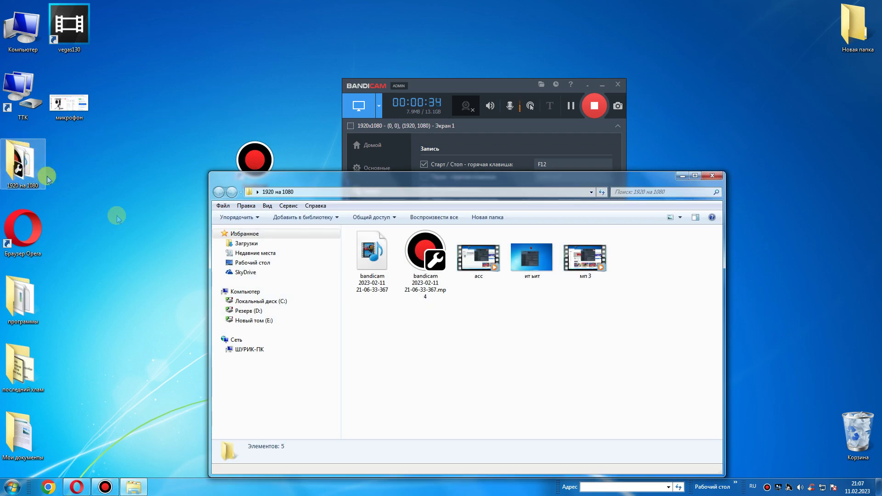
double_click(592, 257)
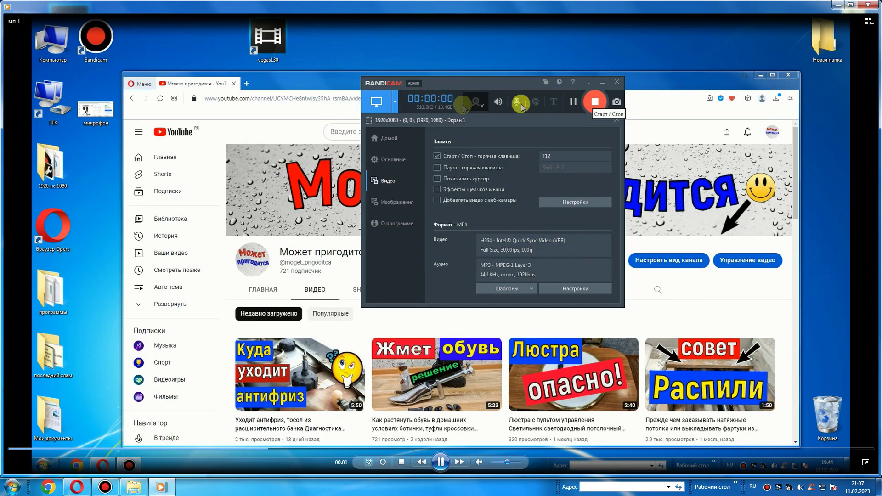
click(868, 7)
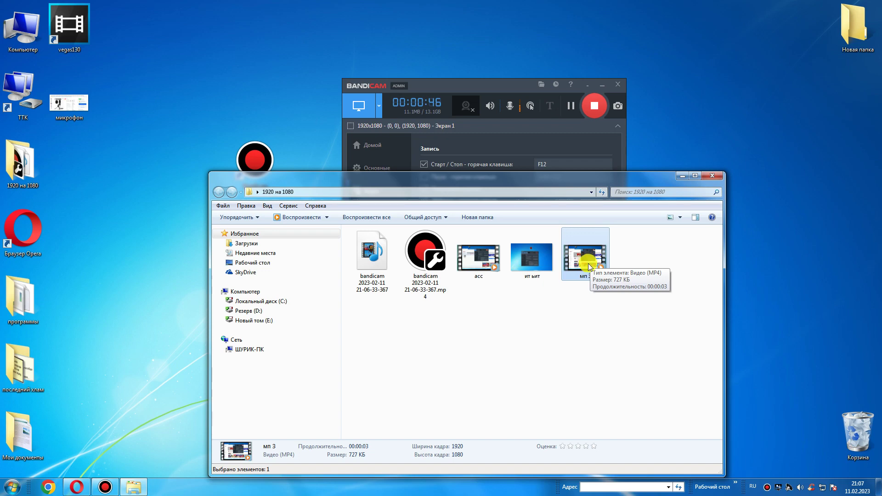
- Load "мп 3" into Vegas Pro, move it to about 41 seconds on the timeline, and play it
drag(588, 263, 68, 36)
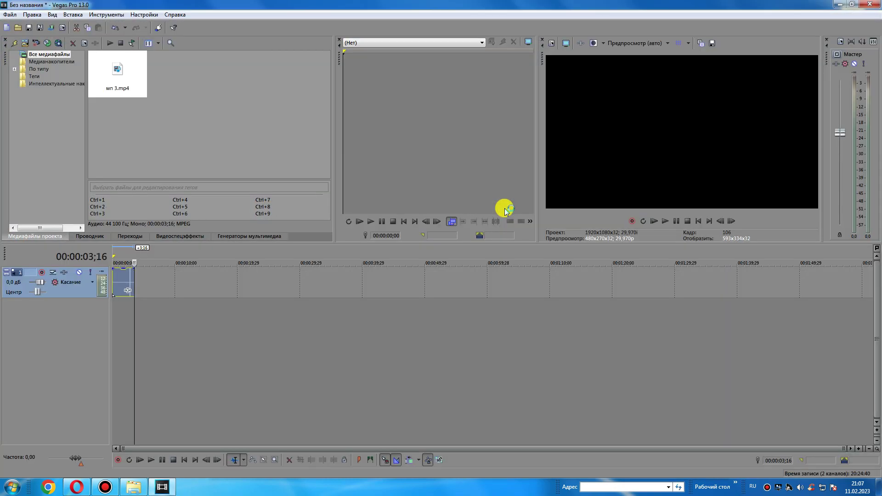
drag(127, 277, 371, 254)
click(664, 221)
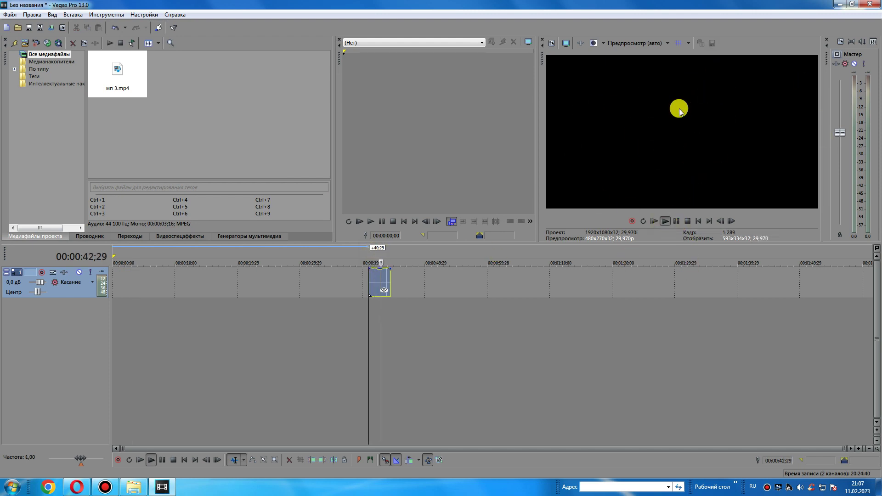
click(675, 221)
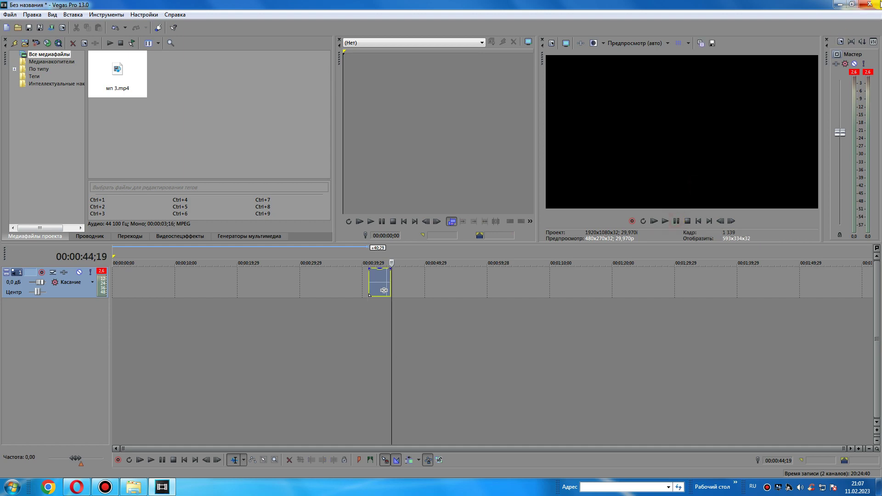
- Close Vegas Pro without saving the project and close the "1920 на 1080" folder window
click(870, 5)
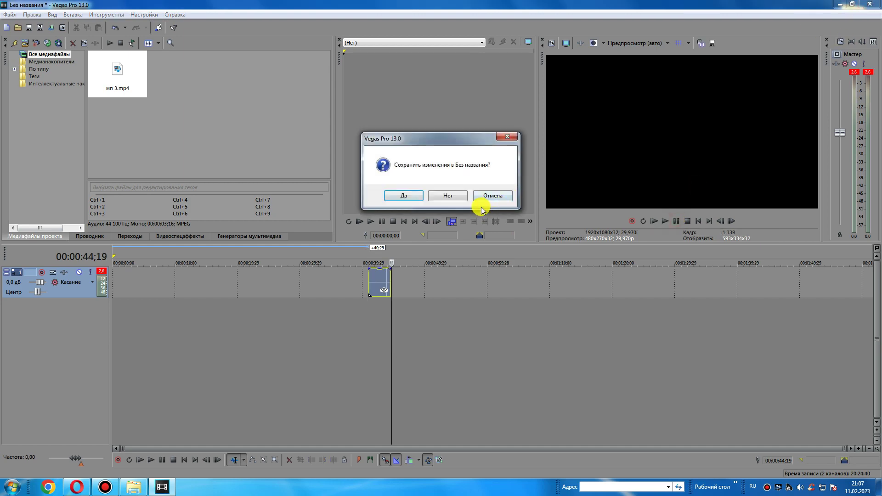
click(444, 196)
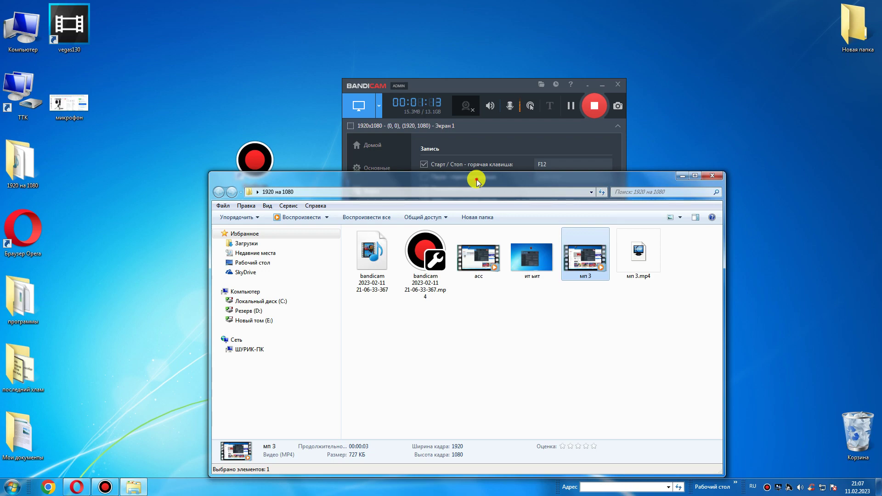
drag(476, 181, 424, 131)
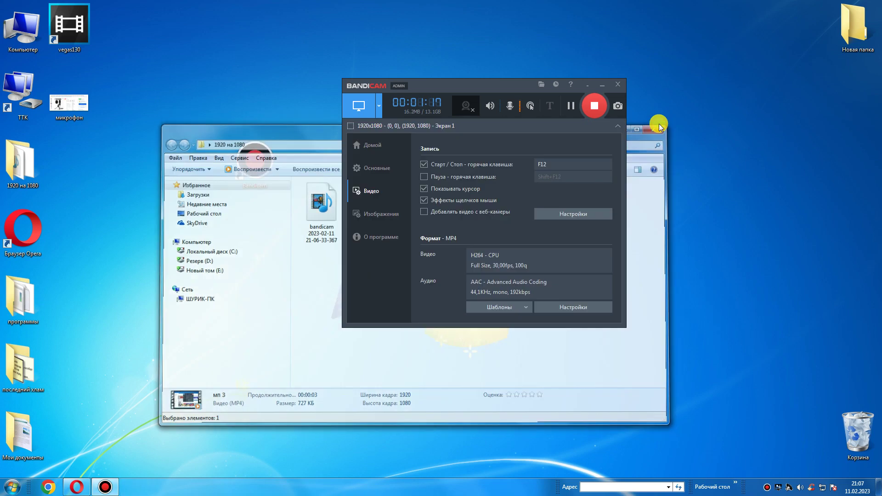
click(662, 126)
drag(483, 87, 458, 104)
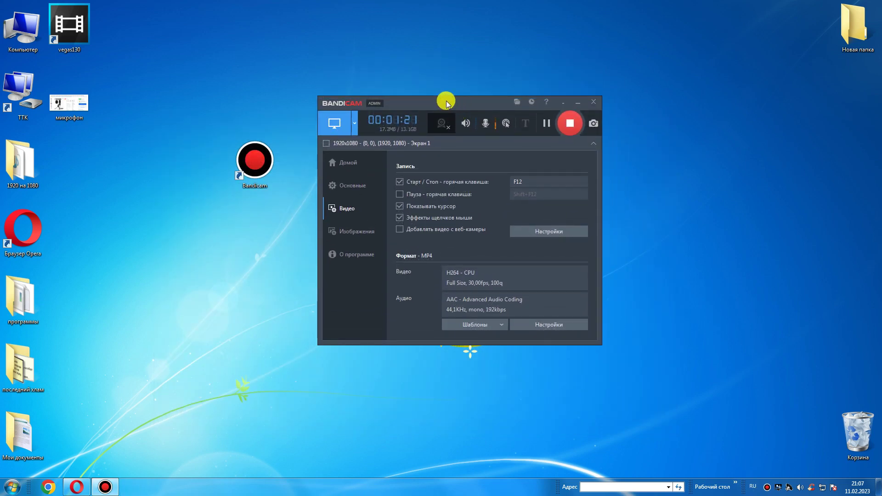
click(254, 162)
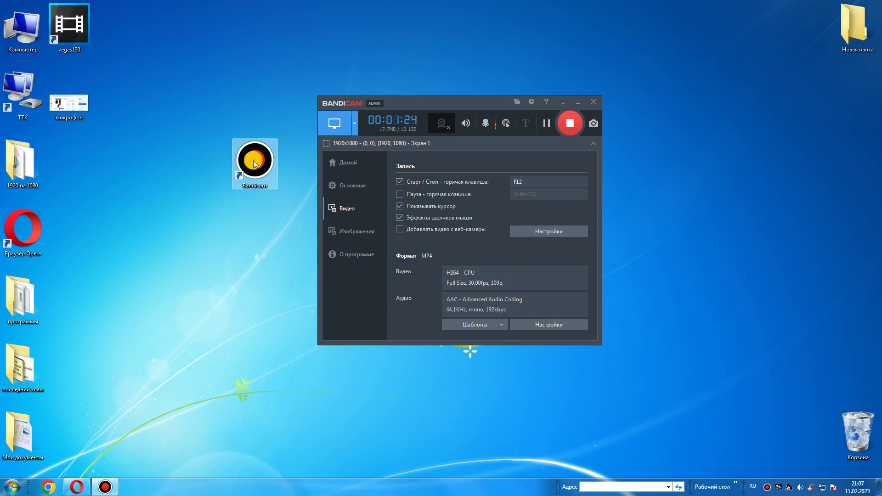
click(250, 189)
click(269, 182)
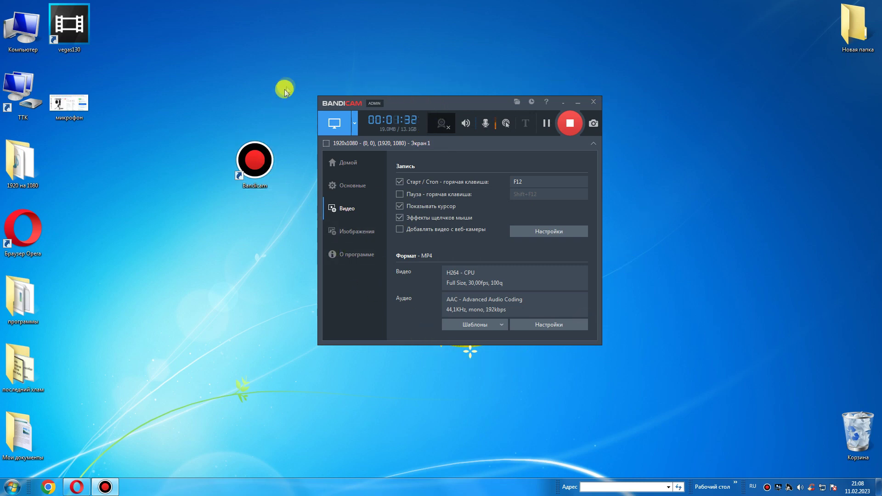
- Set the Bandicam recording mode to full screen (Полный экран)
click(337, 125)
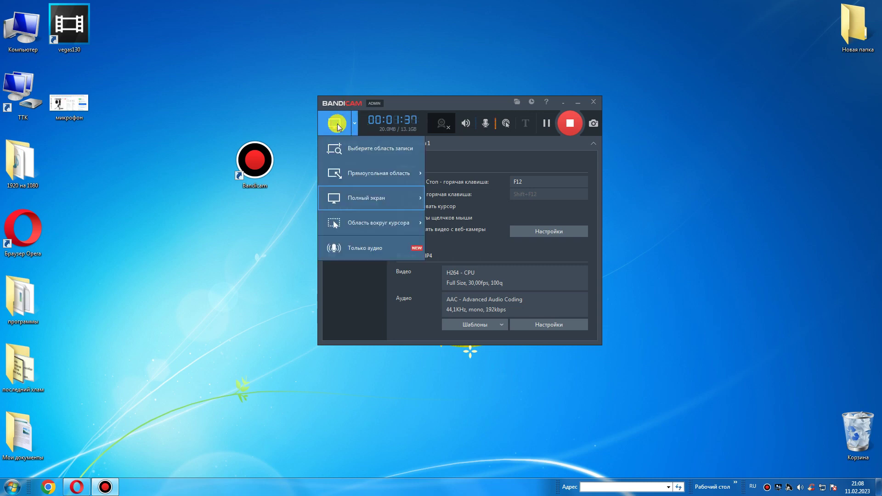
mouse_move(367, 203)
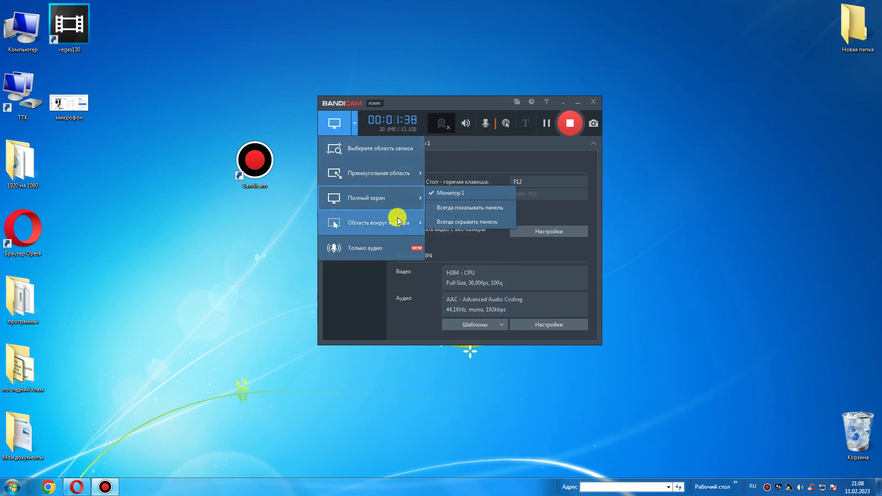
click(368, 203)
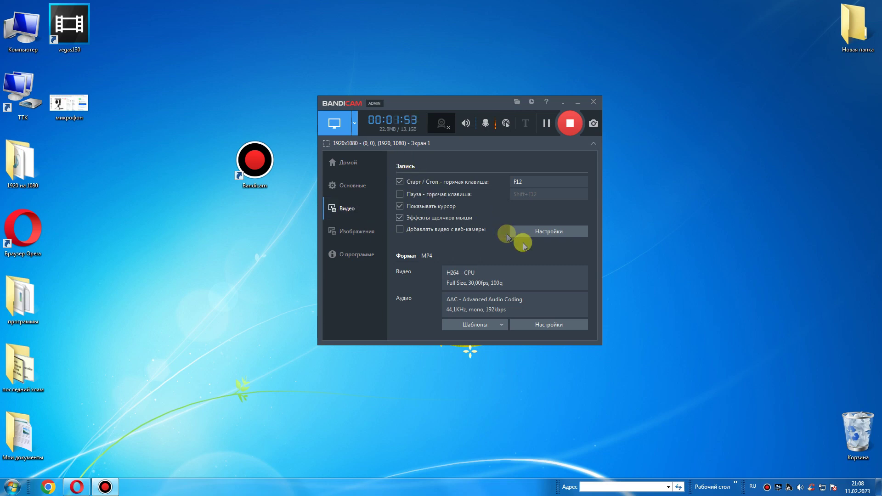
- In the recording settings, choose "Микрофон (2- USB PnP Audio Device)" as the microphone
click(547, 233)
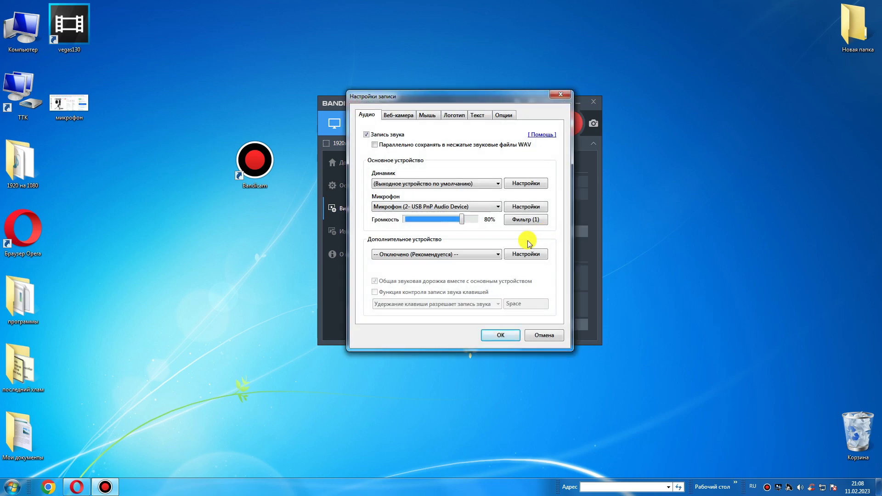
click(497, 207)
click(434, 222)
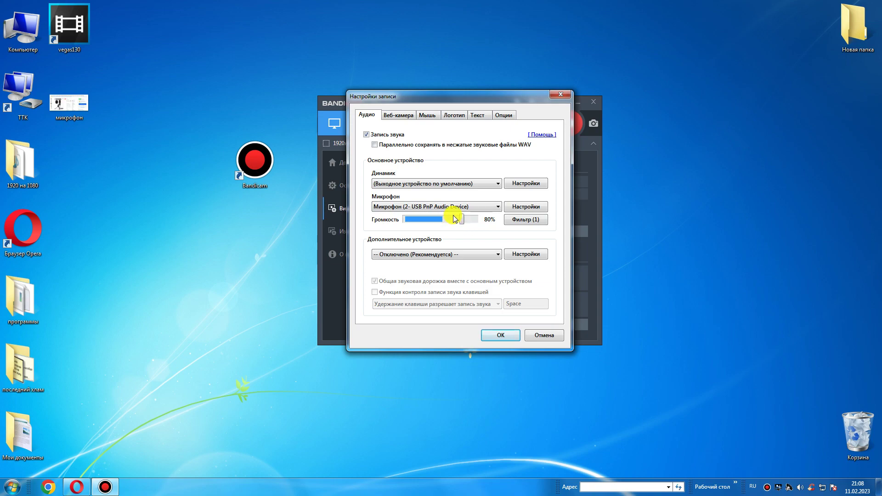
- View the "микрофон" picture on the desktop and close the image viewer
double_click(72, 106)
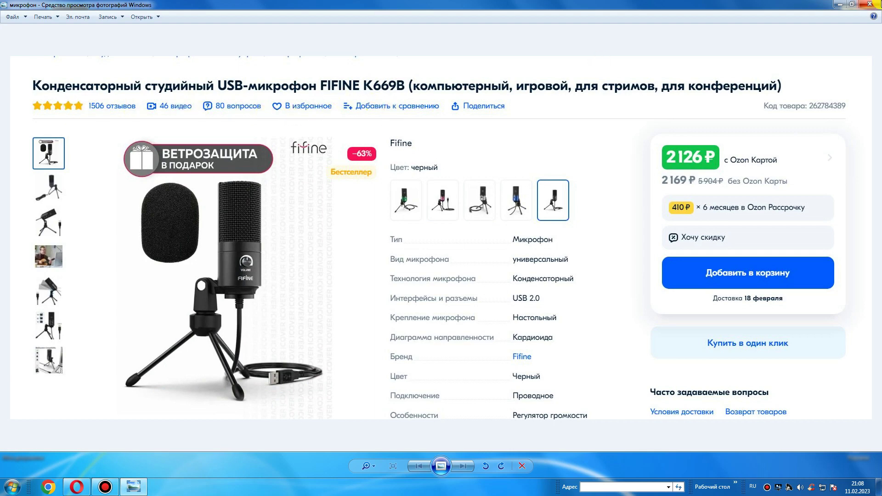
click(870, 3)
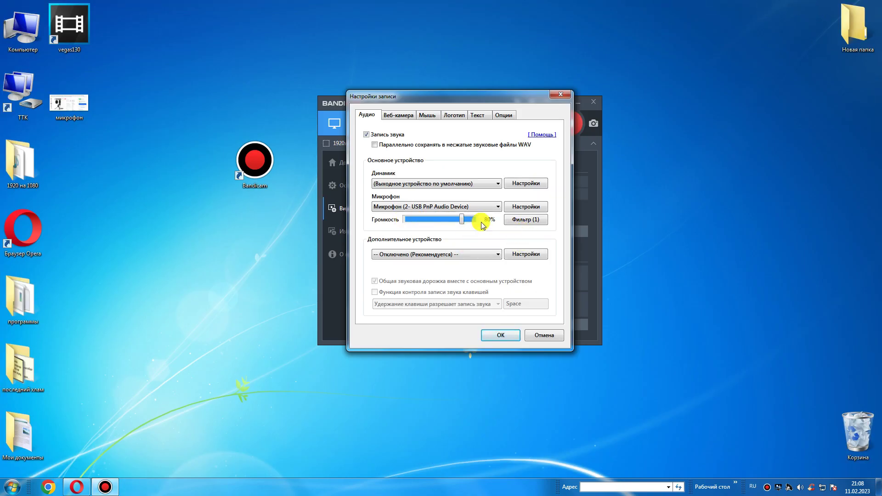
- Review the microphone filter's noise suppression levels, keeping the strong level (Сильное), and apply the recording settings
click(530, 222)
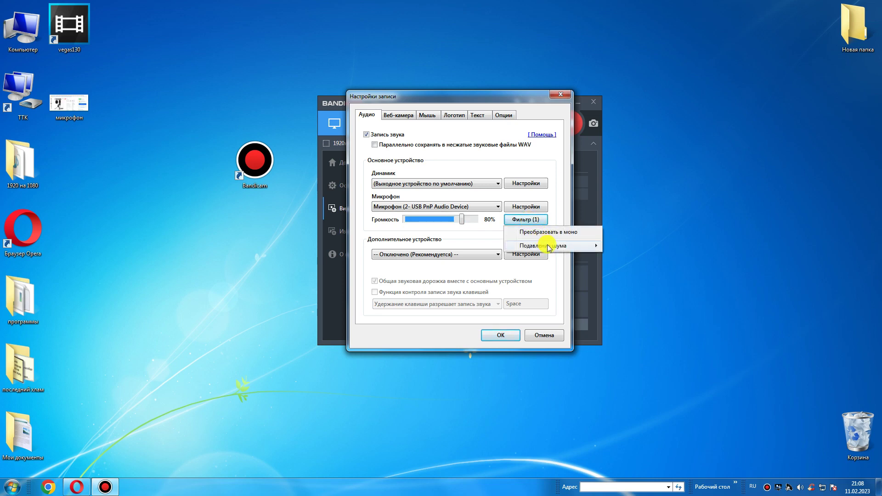
mouse_move(548, 248)
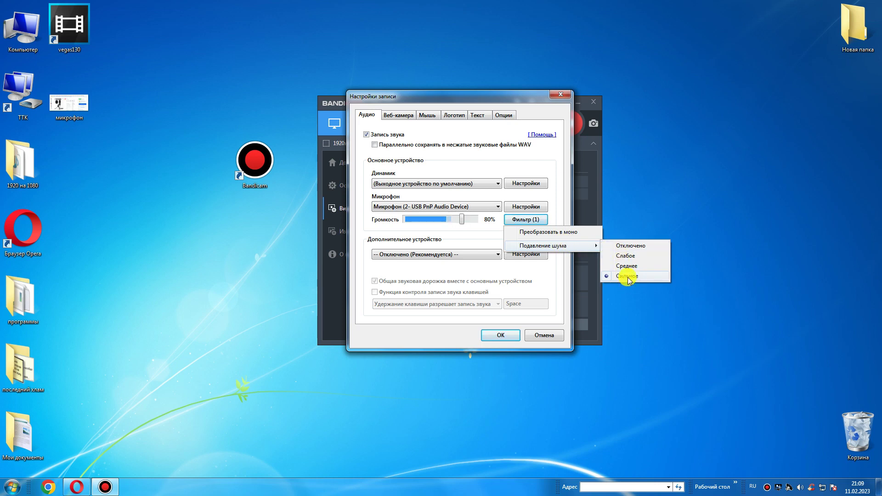
click(651, 191)
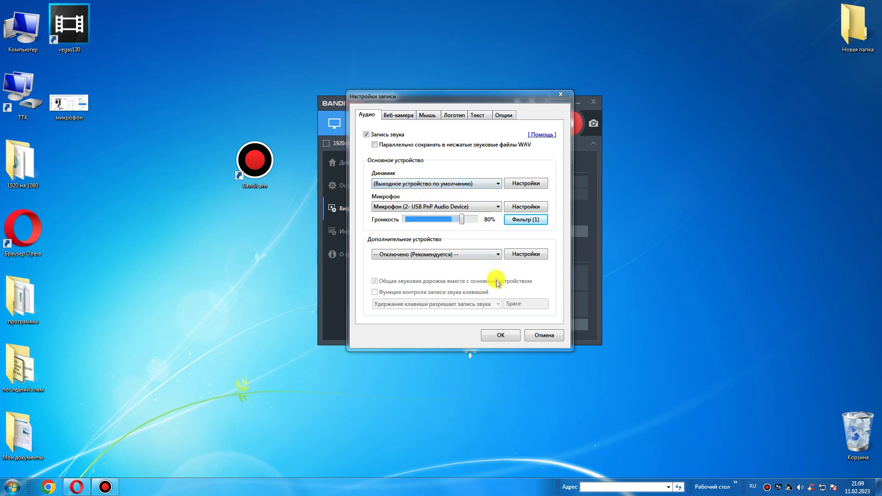
click(499, 336)
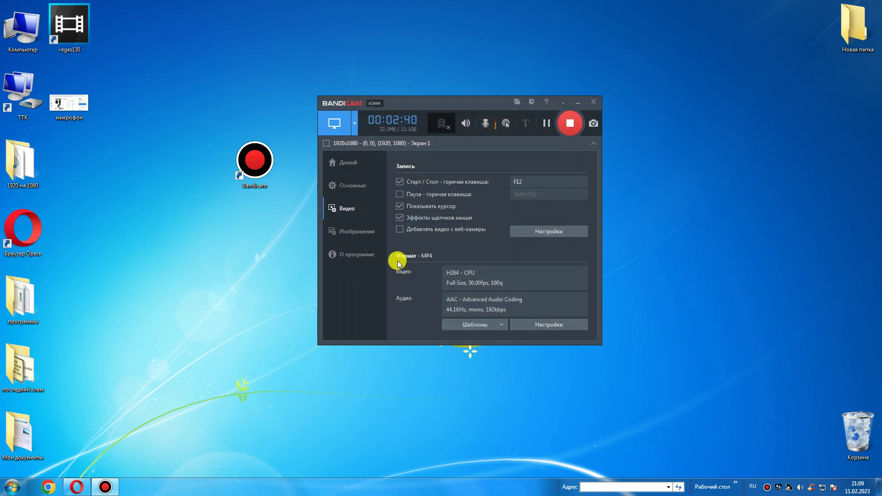
- In the format settings, set the video size to Полный размер and the video codec to H264 (CPU)
click(551, 326)
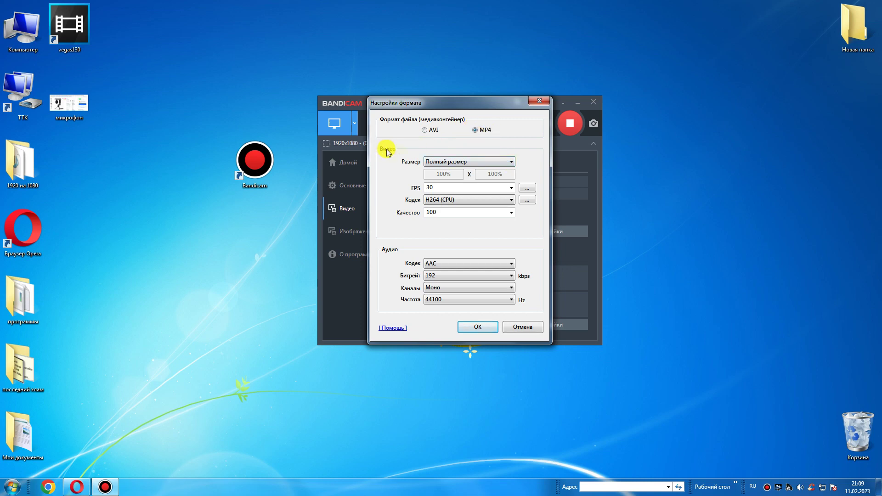
click(510, 164)
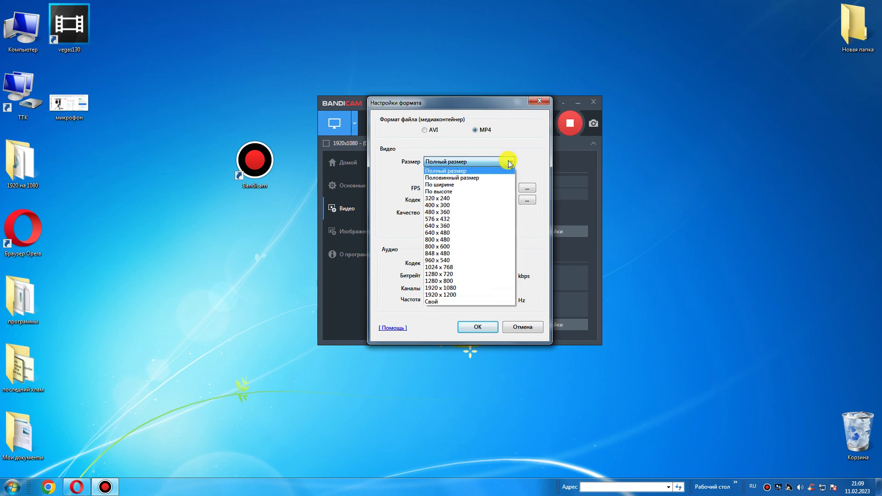
click(467, 170)
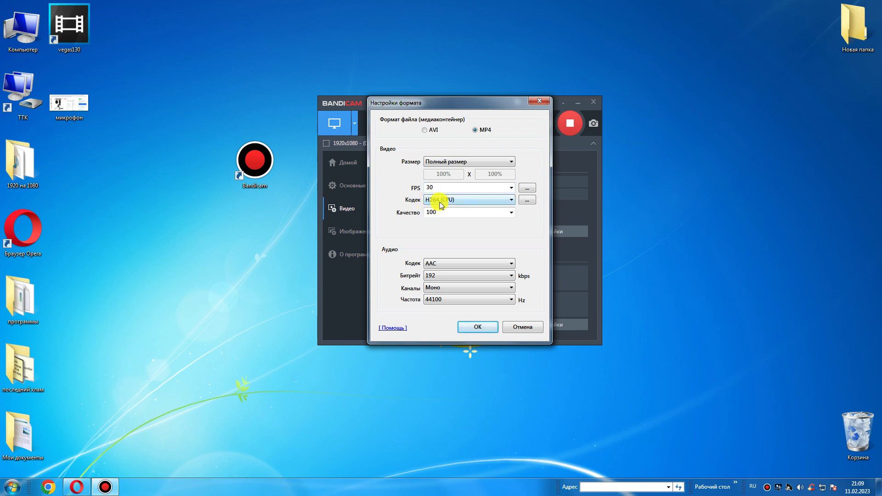
click(510, 201)
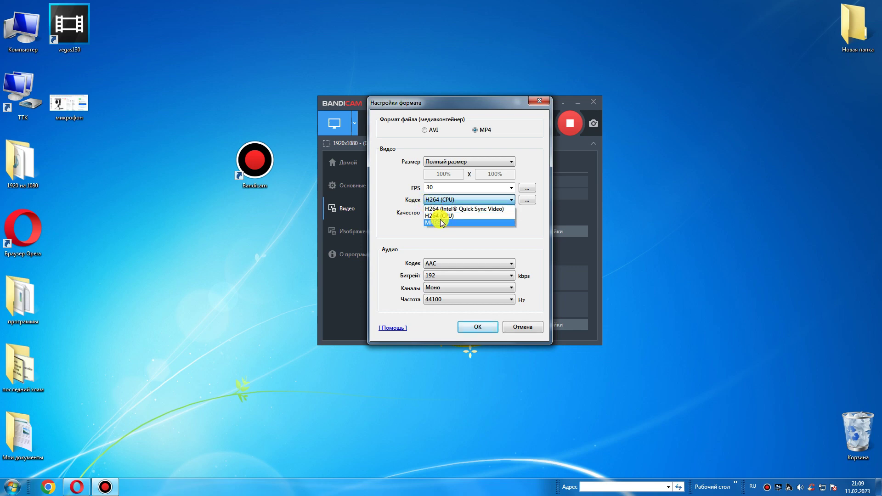
click(439, 215)
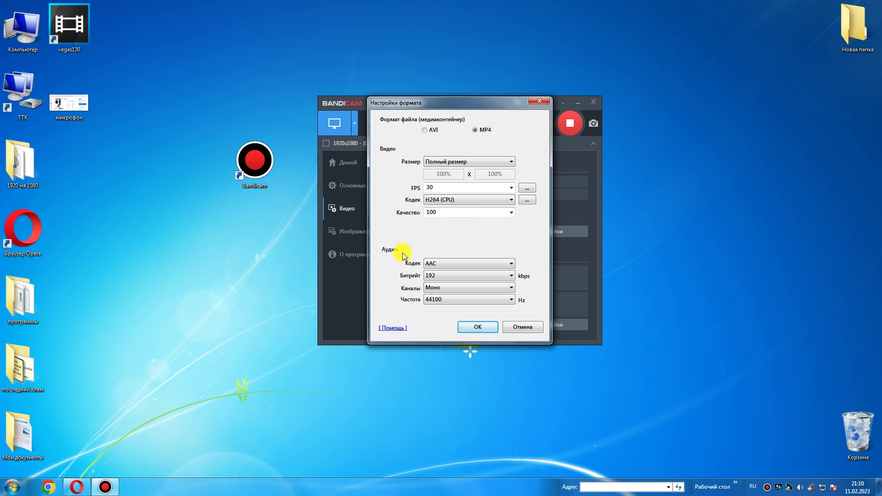
- Review the available audio codecs, keeping AAC, and apply the format settings
click(512, 266)
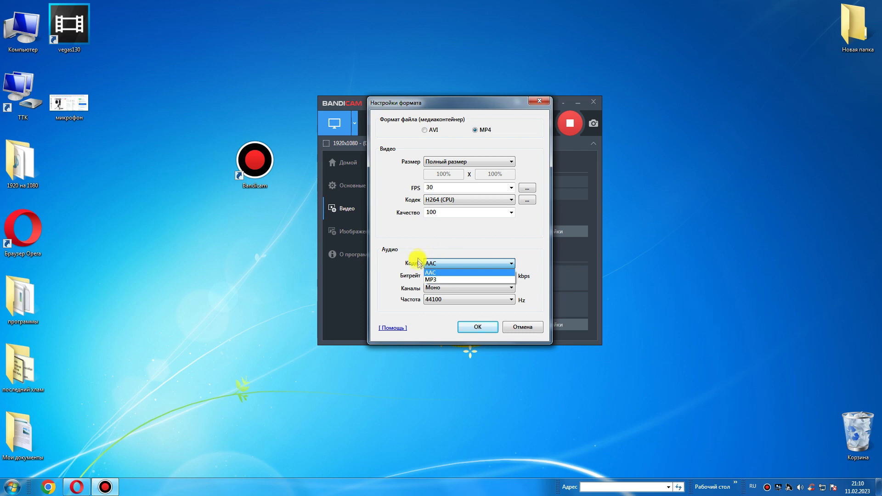
click(536, 247)
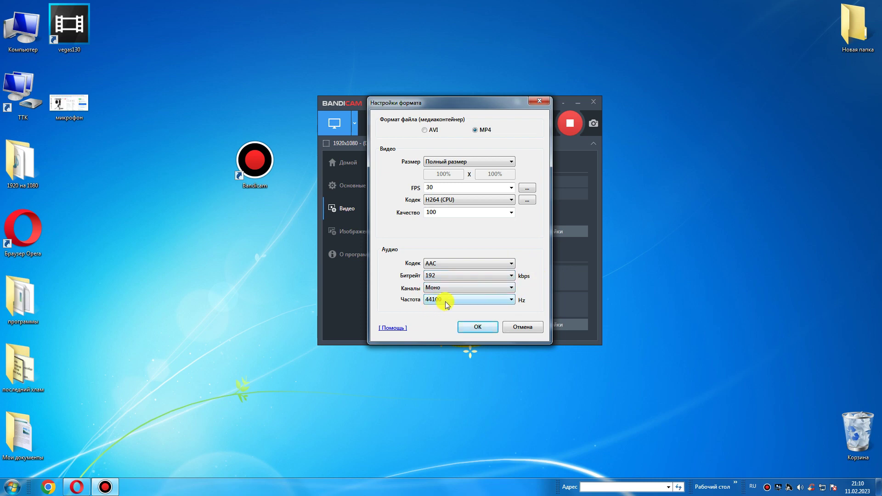
click(473, 325)
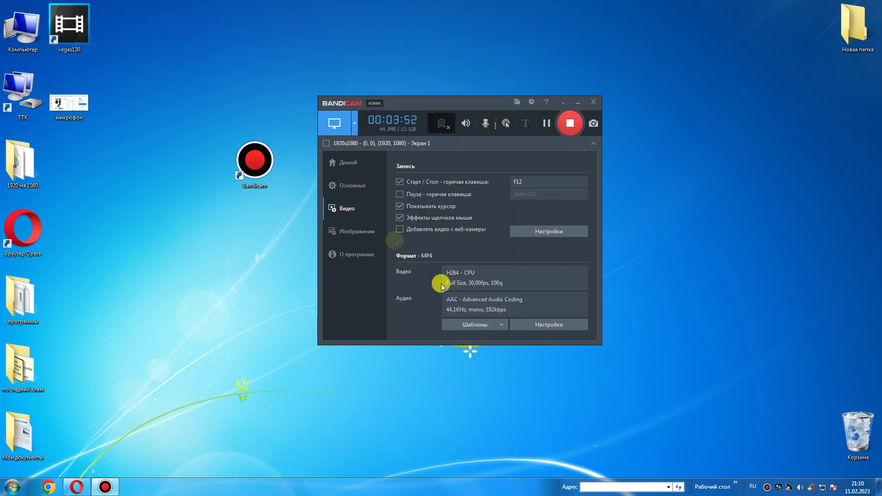